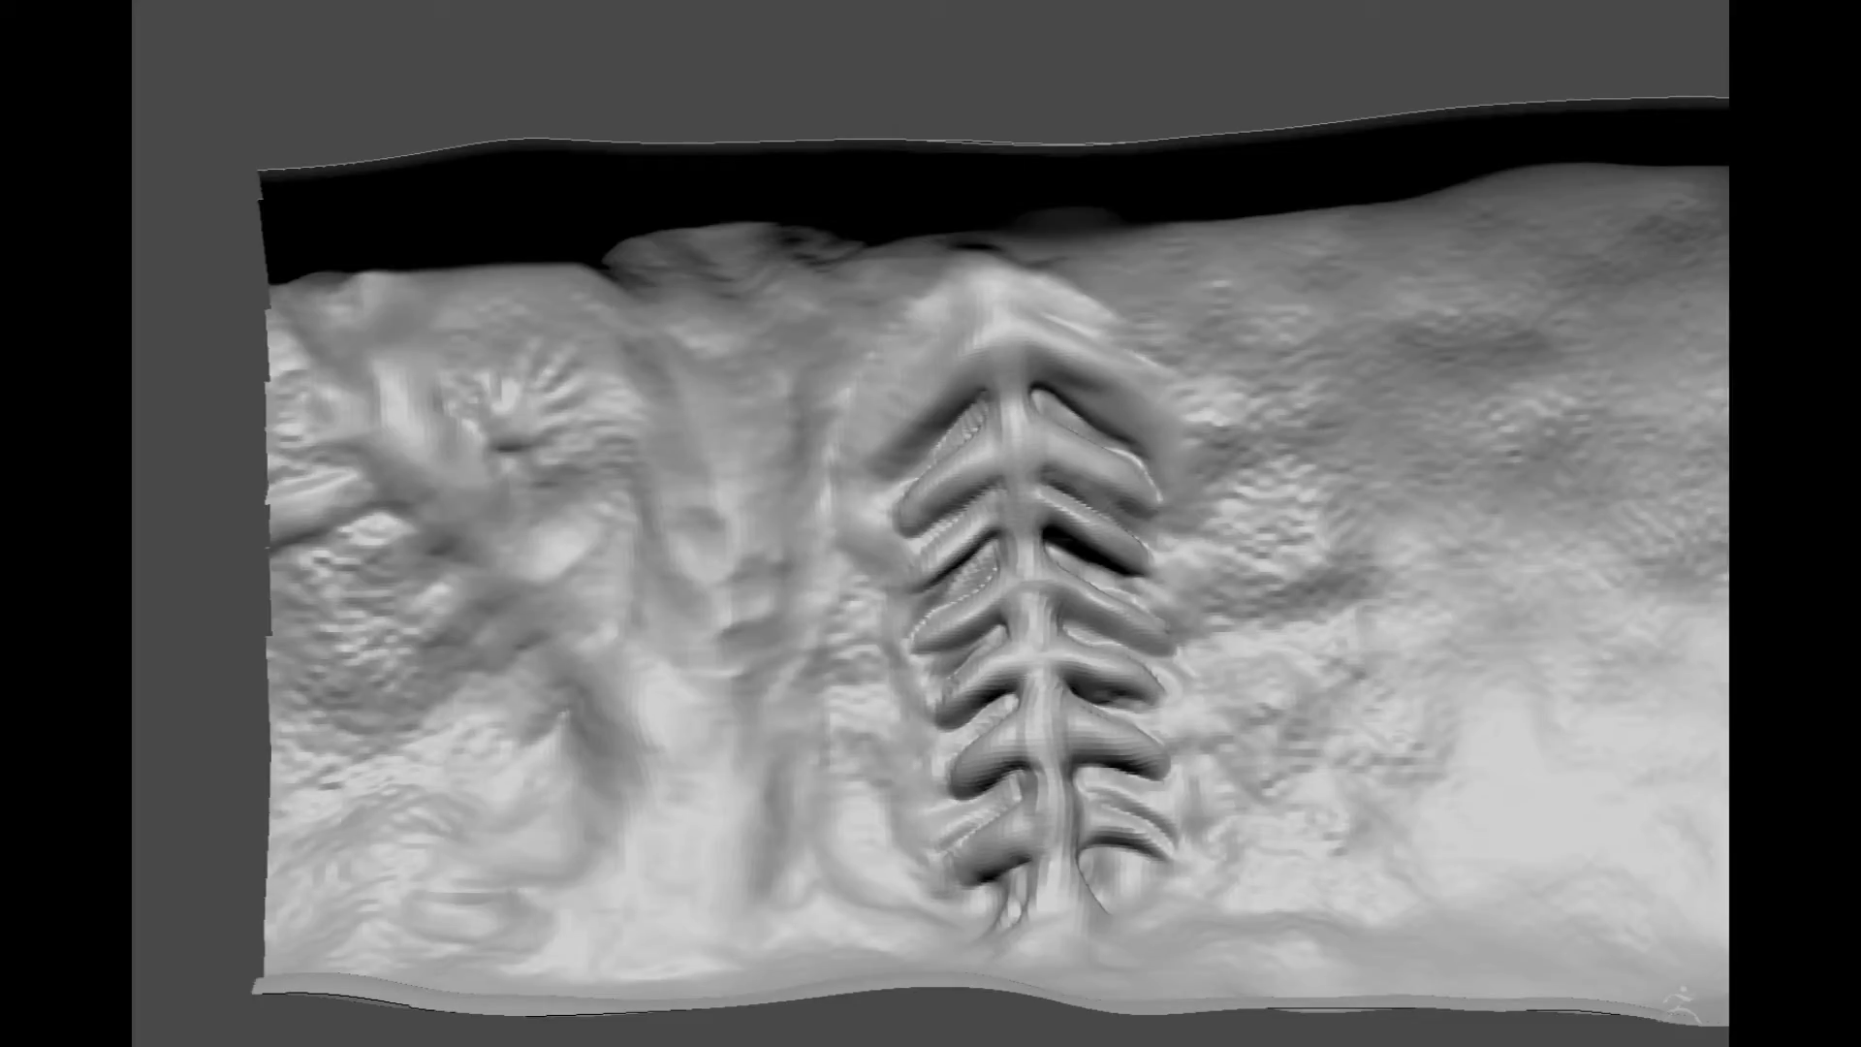
# Build up the central spine ridge upward so it stands out sharper on the rock surface
pyautogui.moveTo(1052, 698); pyautogui.dragTo(1020, 466)
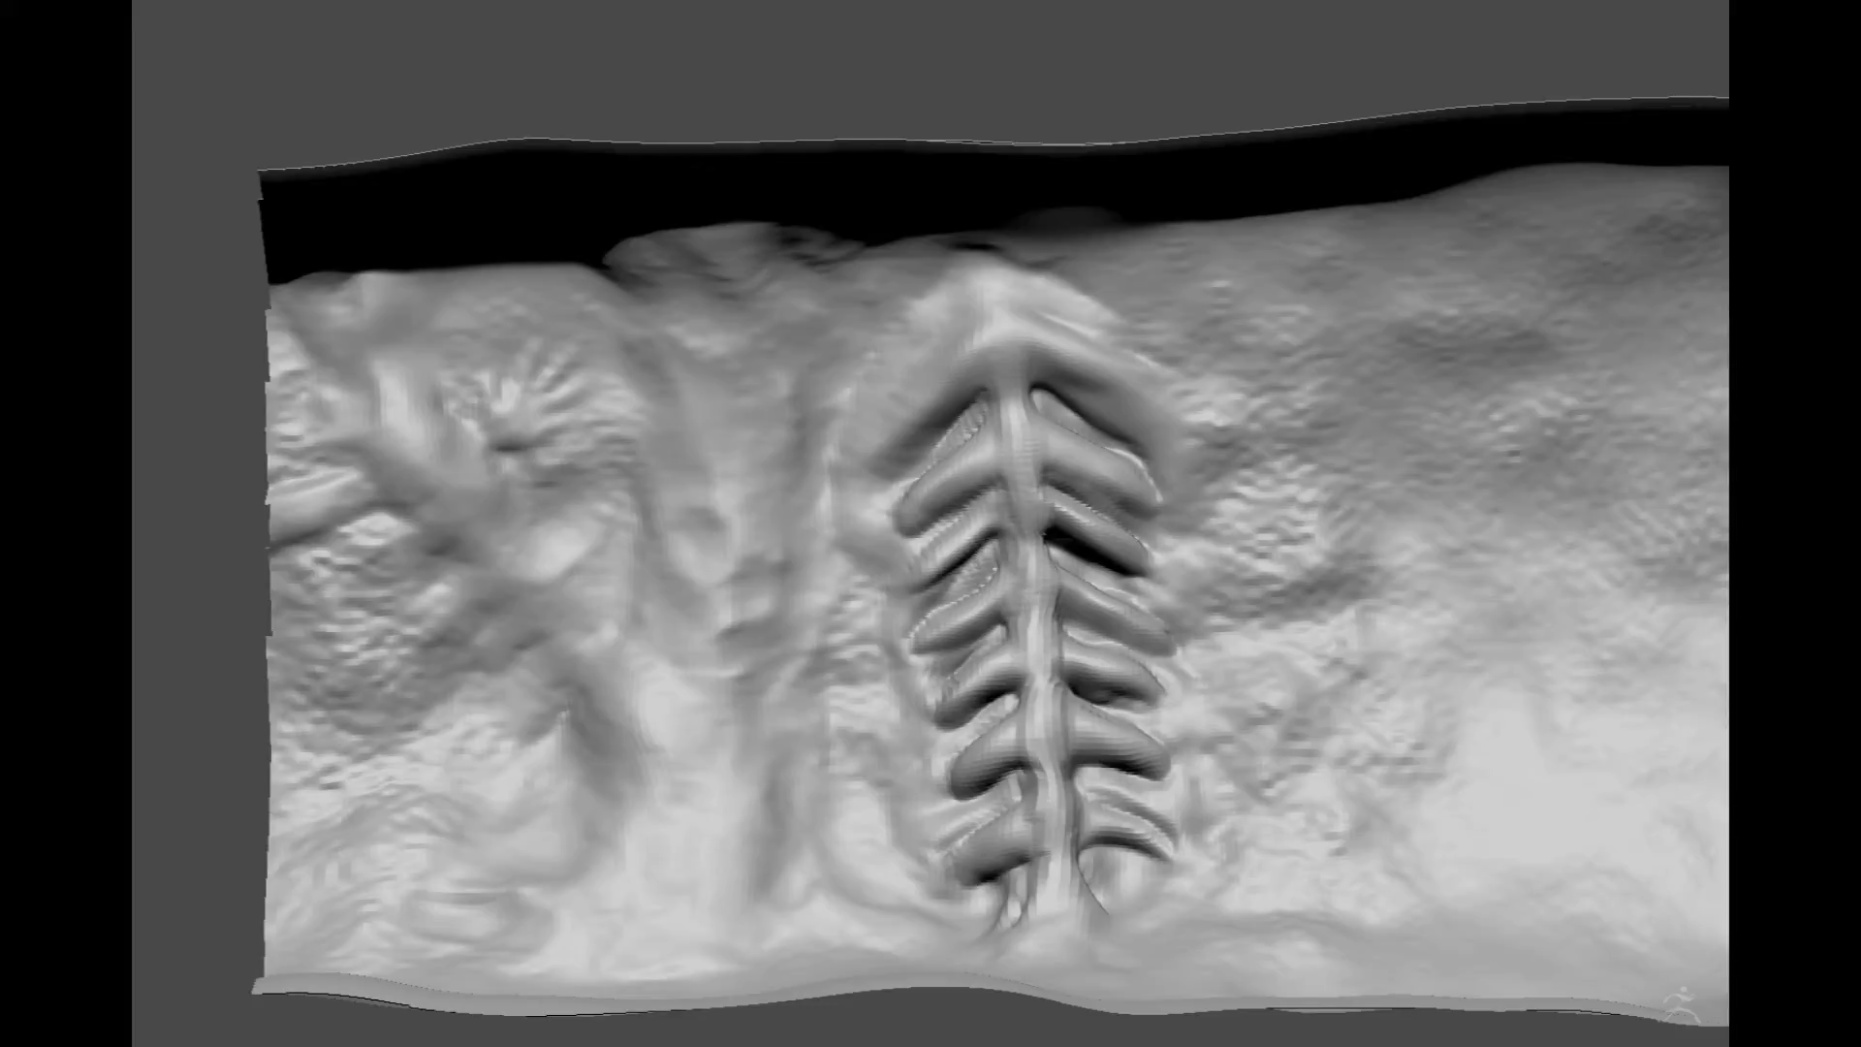
# Reshape the lower ribs: carve a curving groove, extend the right rib, deepen the left groove
pyautogui.moveTo(1077, 868)
pyautogui.mouseDown()
pyautogui.moveTo(1100, 921)
pyautogui.moveTo(1164, 930)
pyautogui.mouseUp()
pyautogui.moveTo(994, 931); pyautogui.dragTo(941, 848)
pyautogui.moveTo(1110, 809); pyautogui.dragTo(1200, 877)
pyautogui.moveTo(1095, 799); pyautogui.dragTo(1177, 857)
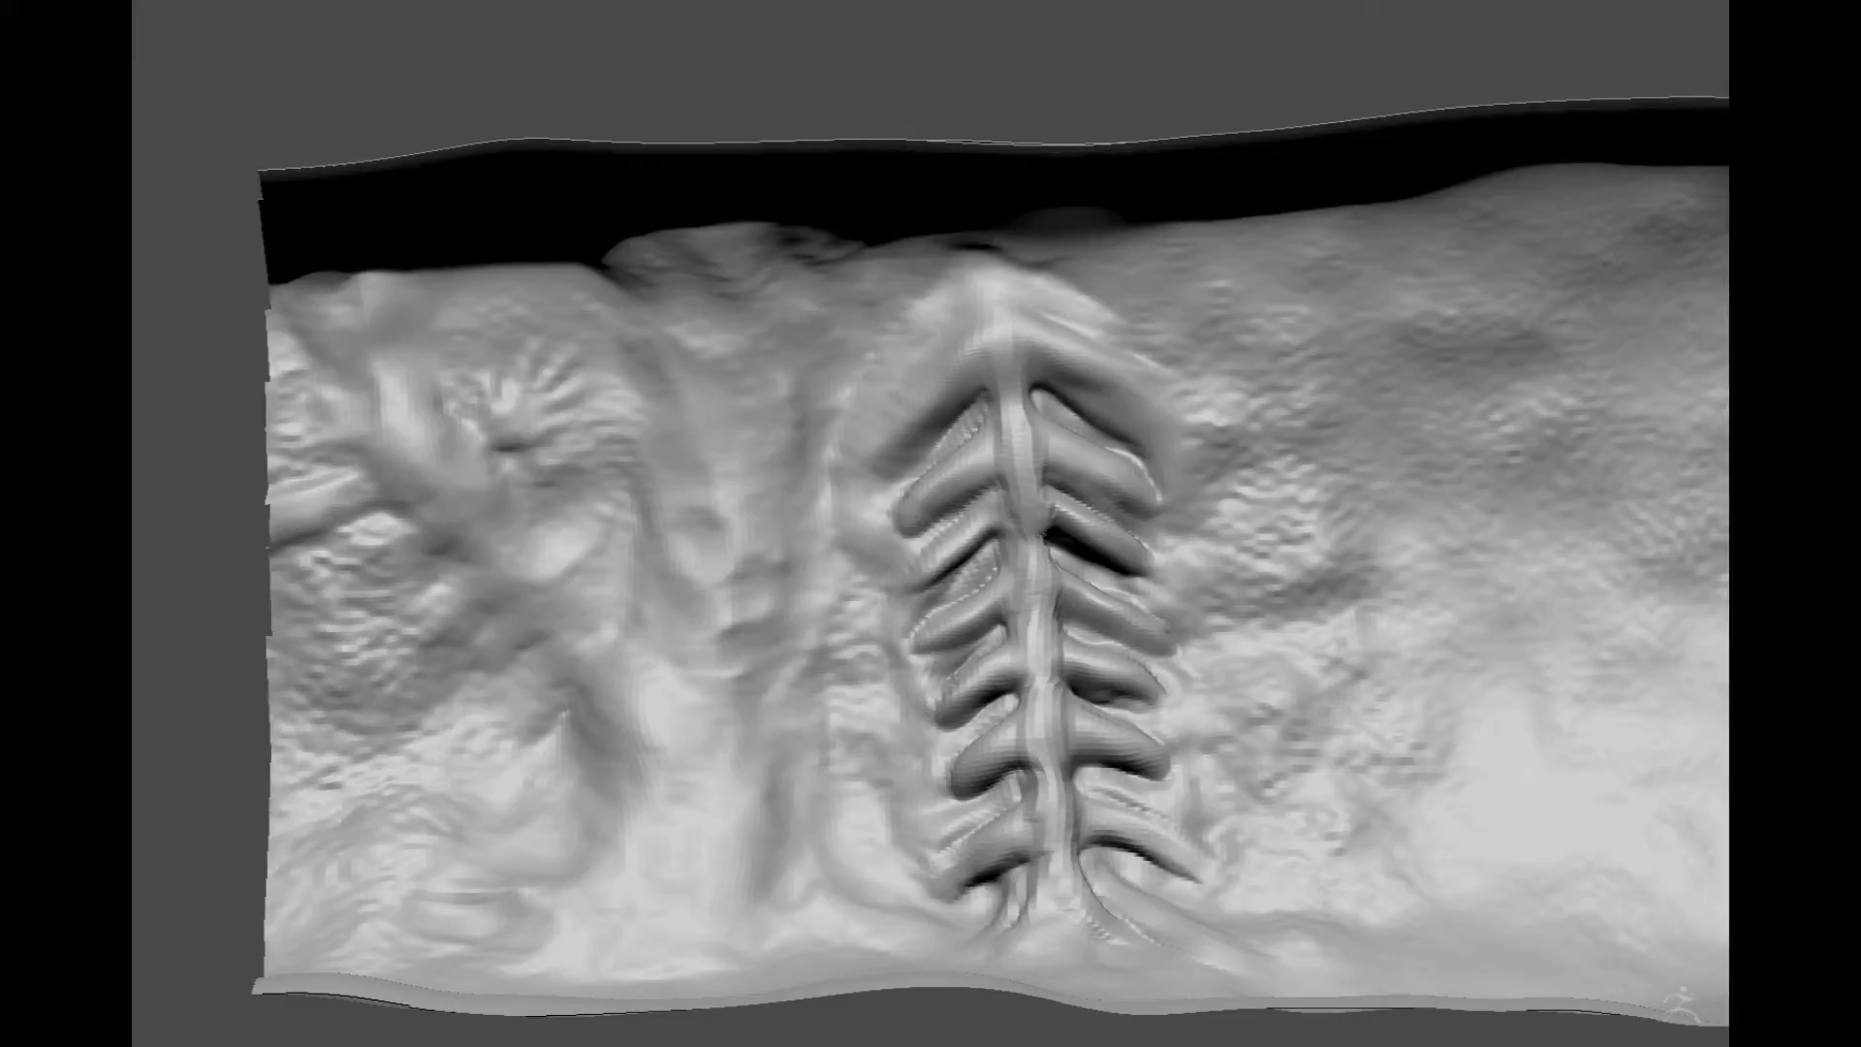
pyautogui.moveTo(858, 894)
pyautogui.mouseDown()
pyautogui.moveTo(979, 902)
pyautogui.moveTo(1013, 873)
pyautogui.mouseUp()
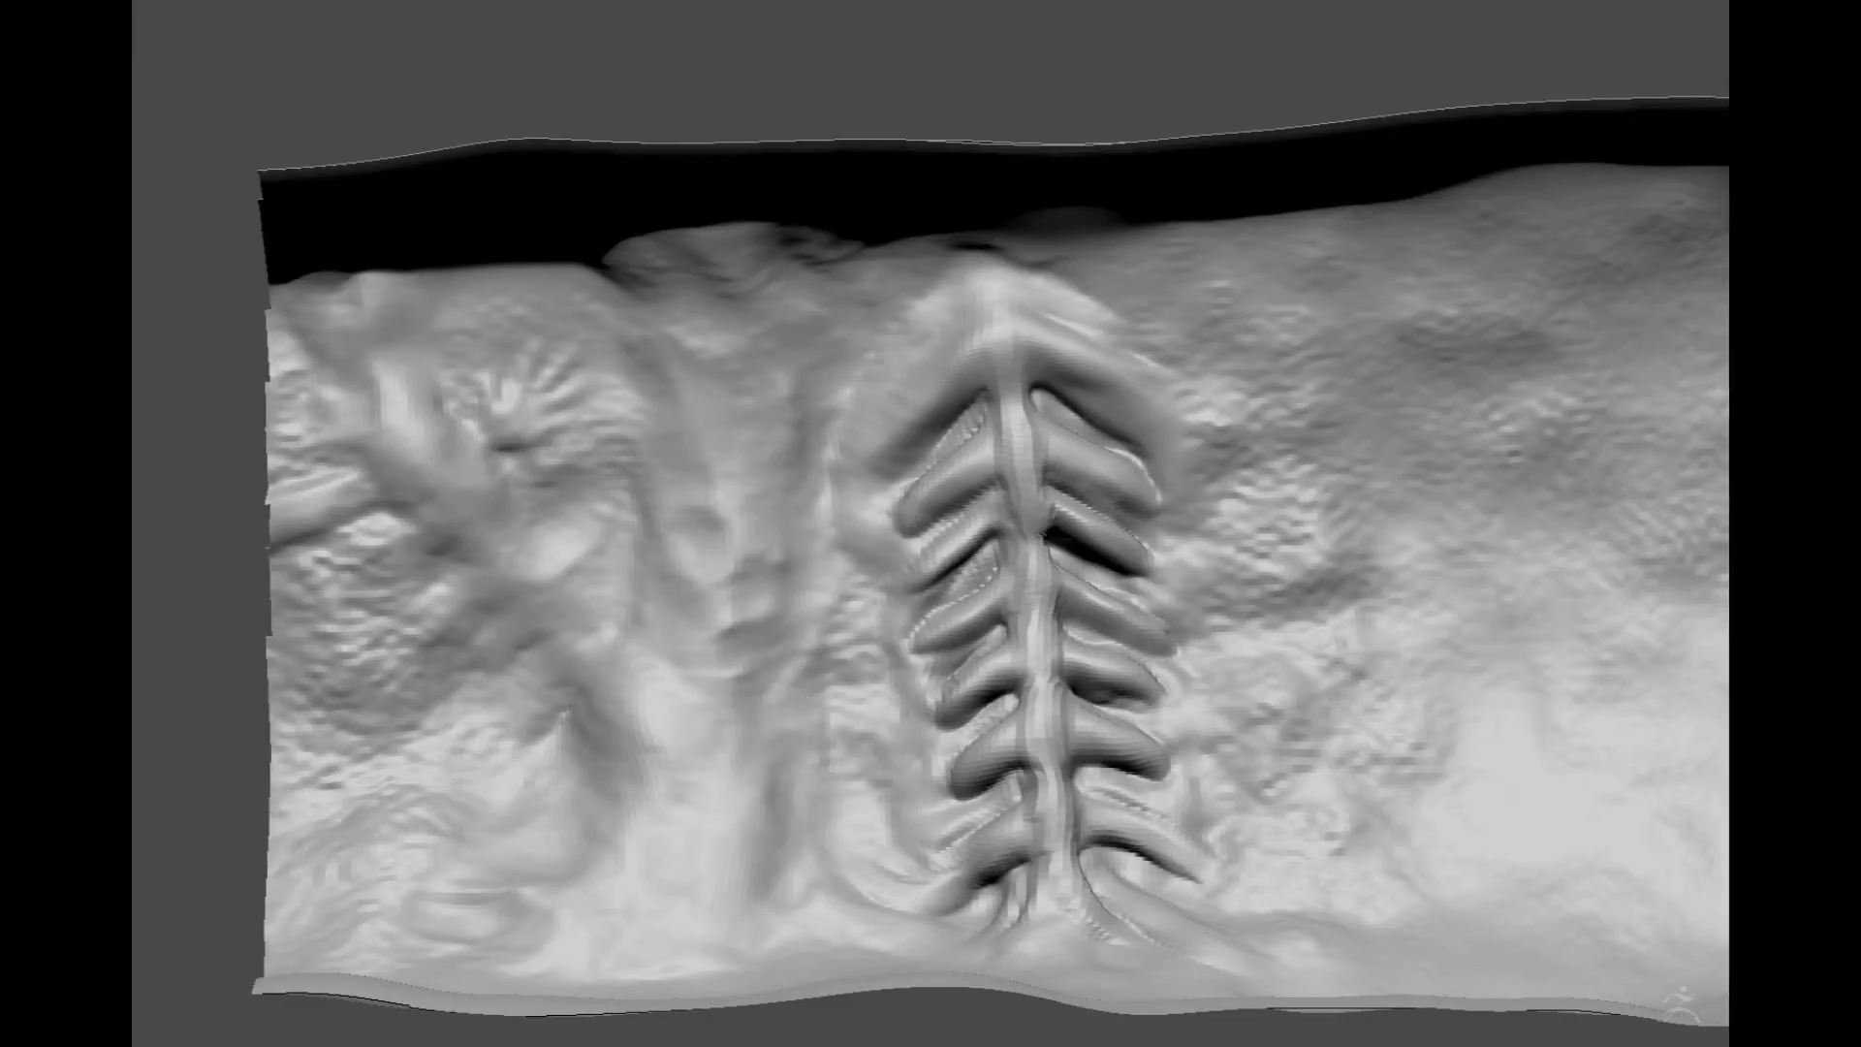
# Add three segmented vertebra bulges along the middle of the central spine
pyautogui.moveTo(1008, 746); pyautogui.dragTo(1105, 741)
pyautogui.moveTo(999, 669); pyautogui.dragTo(1105, 664)
pyautogui.moveTo(960, 606); pyautogui.dragTo(1095, 615)
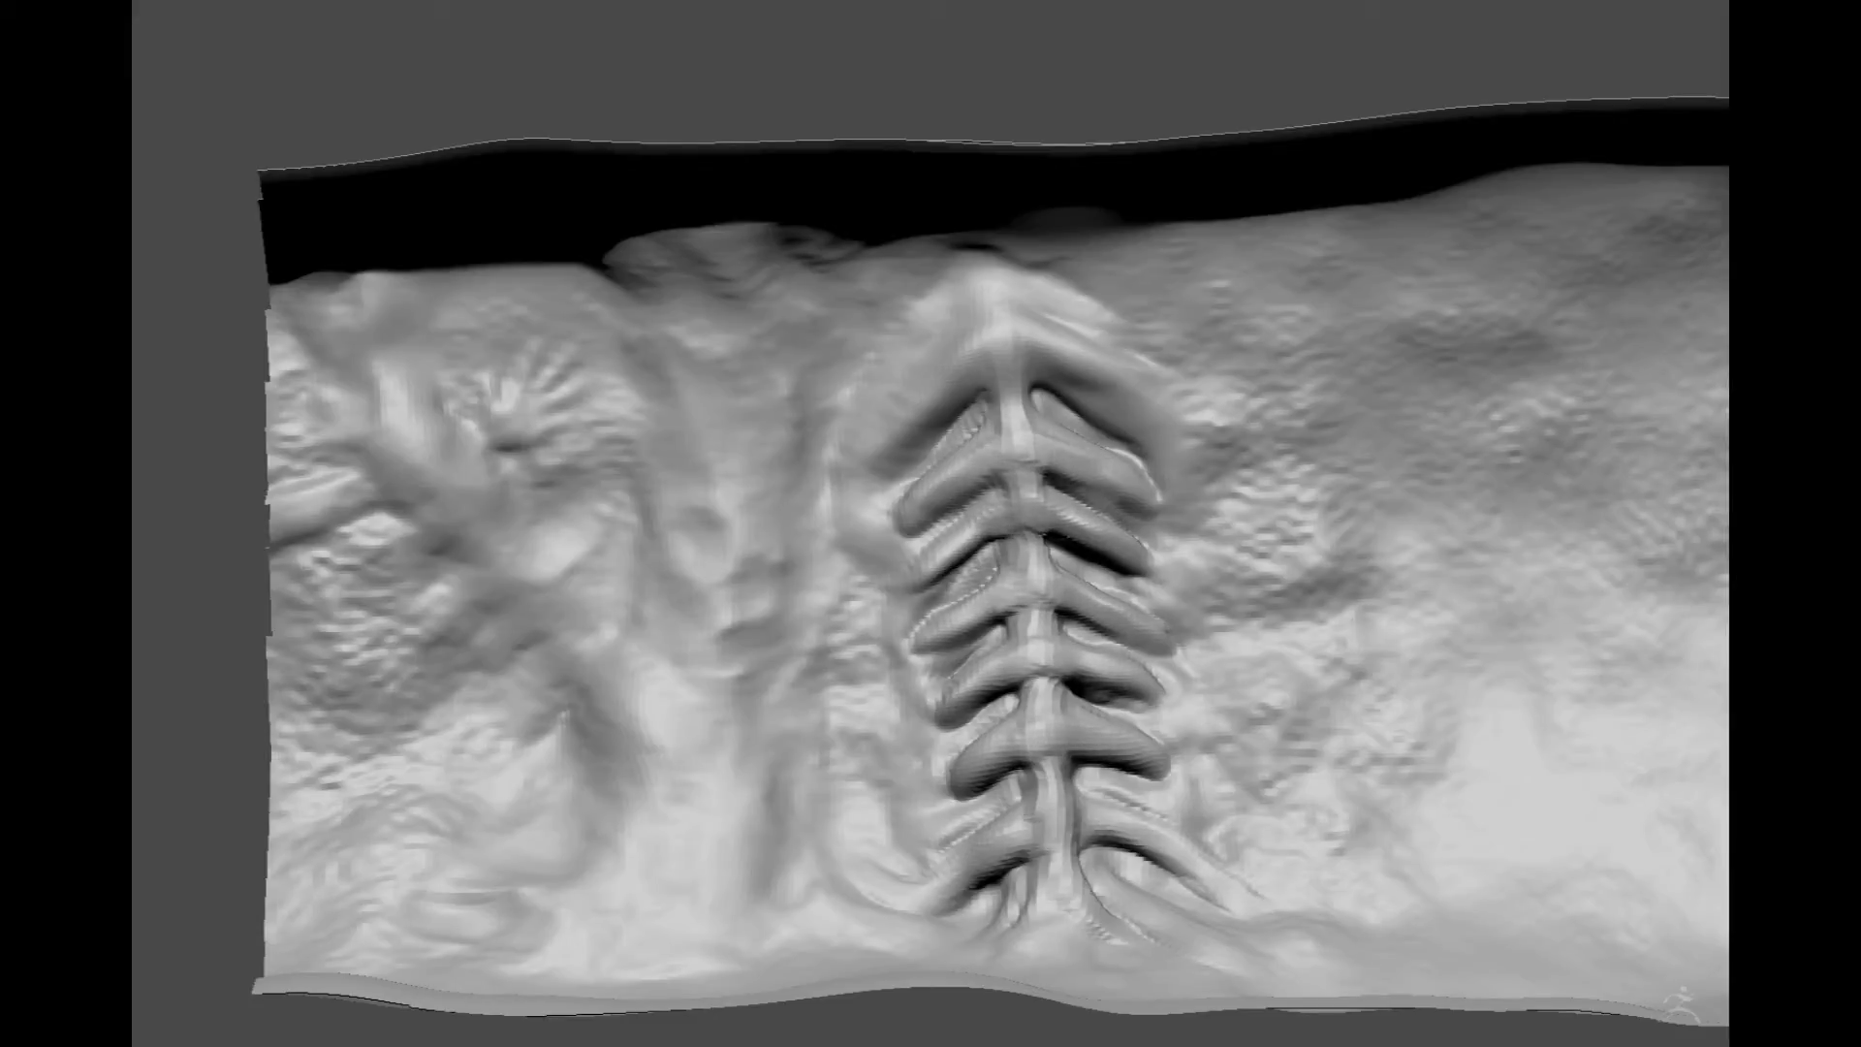
# Re-sculpt the top rib arms, extend the spine upward, and add a new right arm
pyautogui.moveTo(916, 441); pyautogui.dragTo(1105, 383)
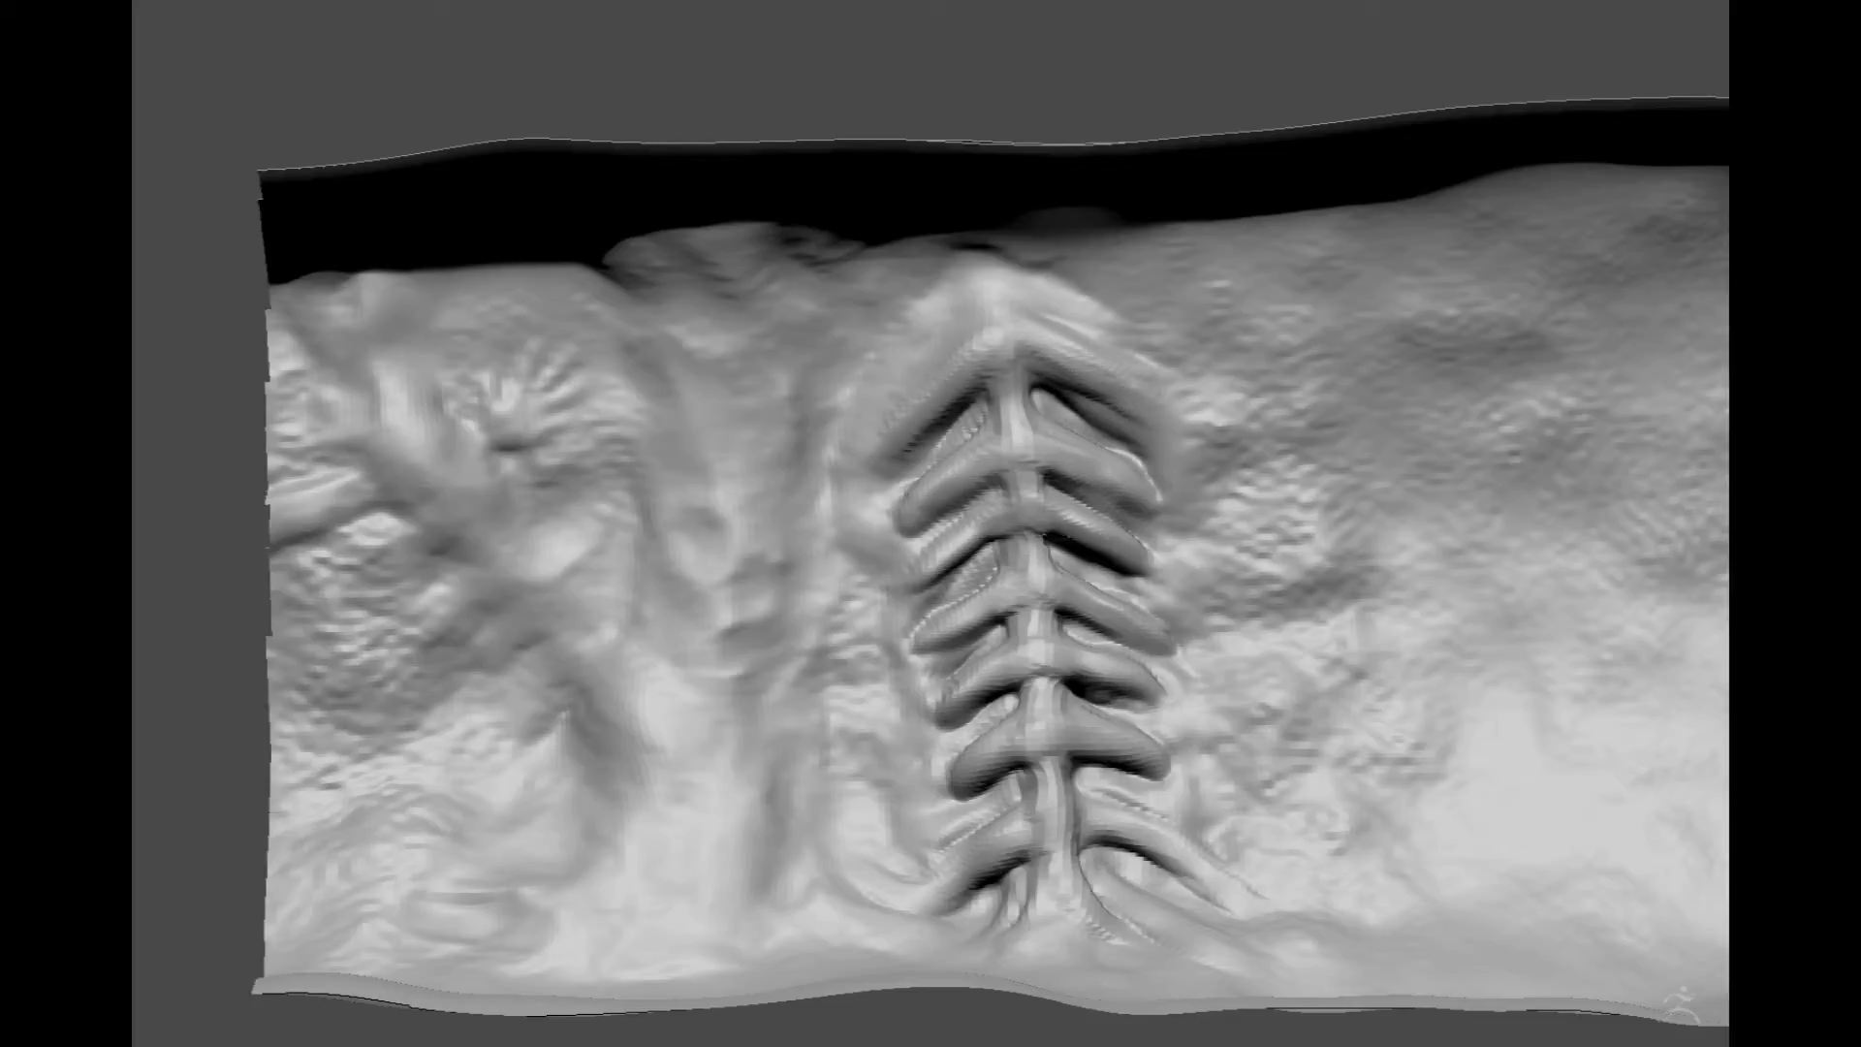
pyautogui.moveTo(1016, 344); pyautogui.dragTo(984, 257)
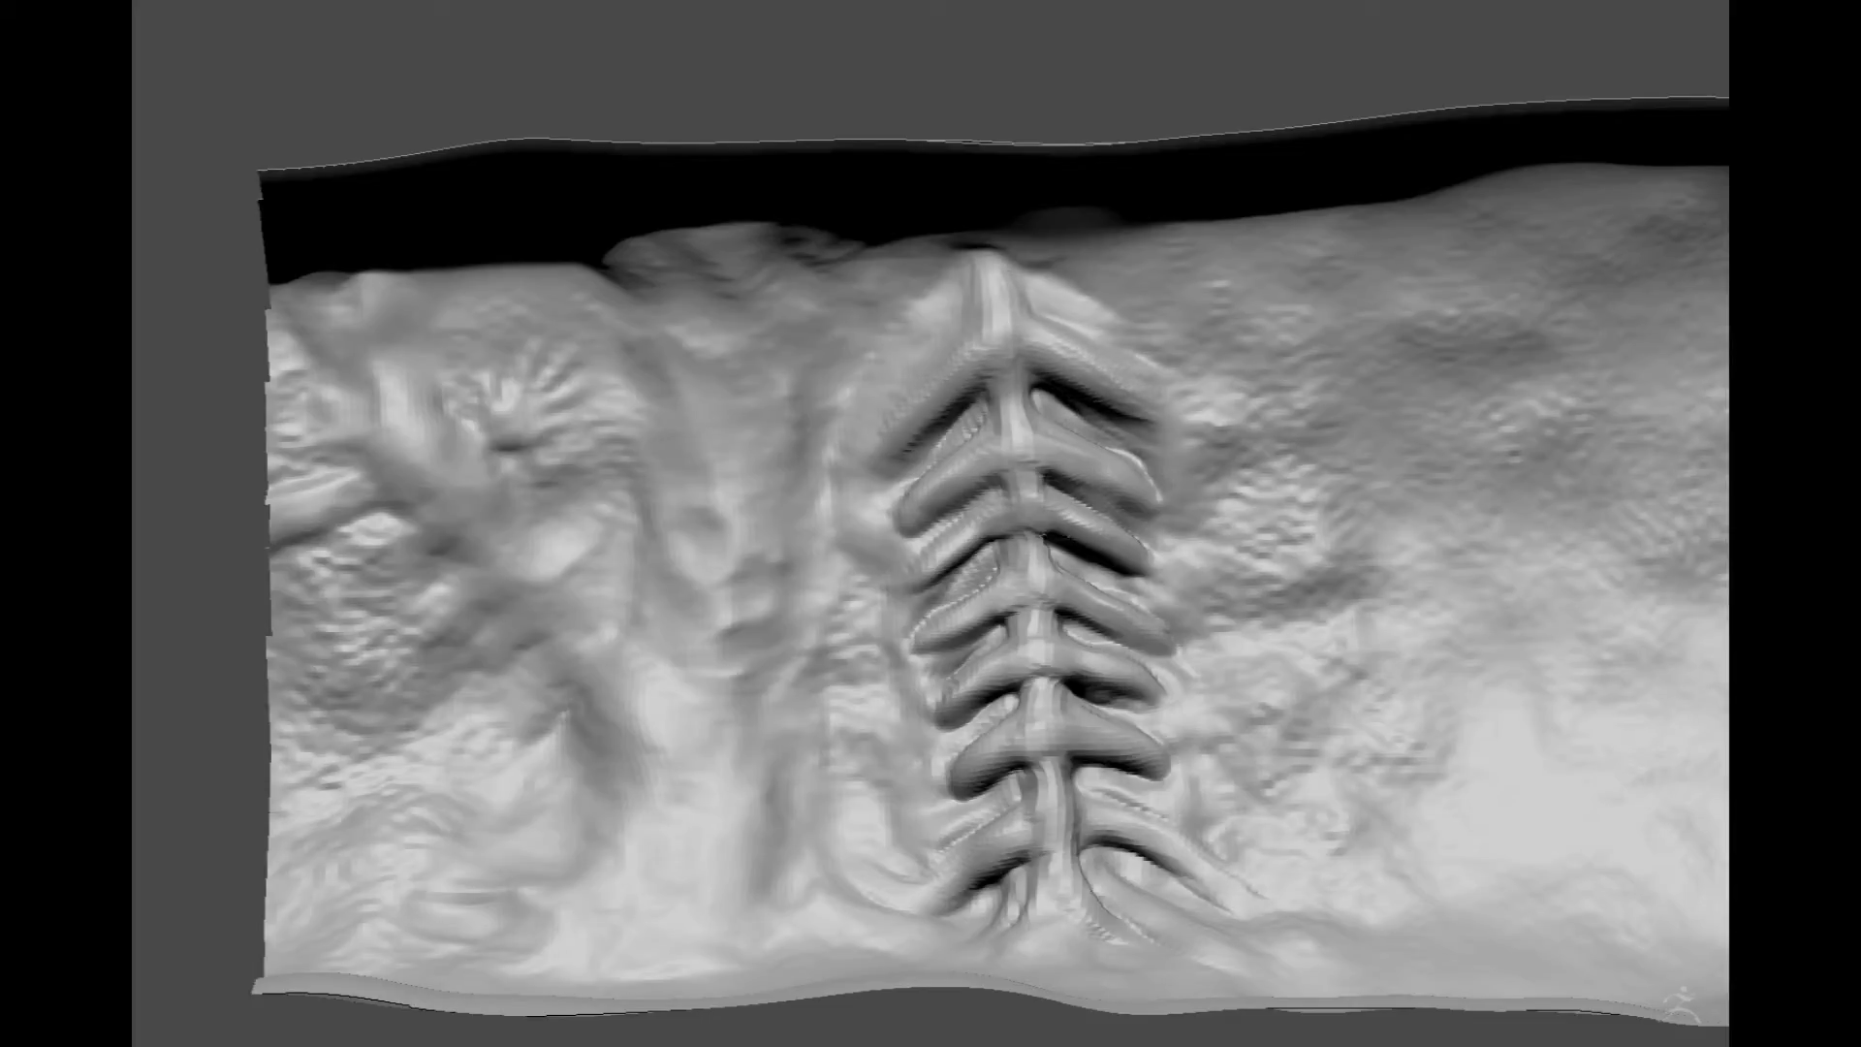
pyautogui.moveTo(979, 250); pyautogui.dragTo(1115, 320)
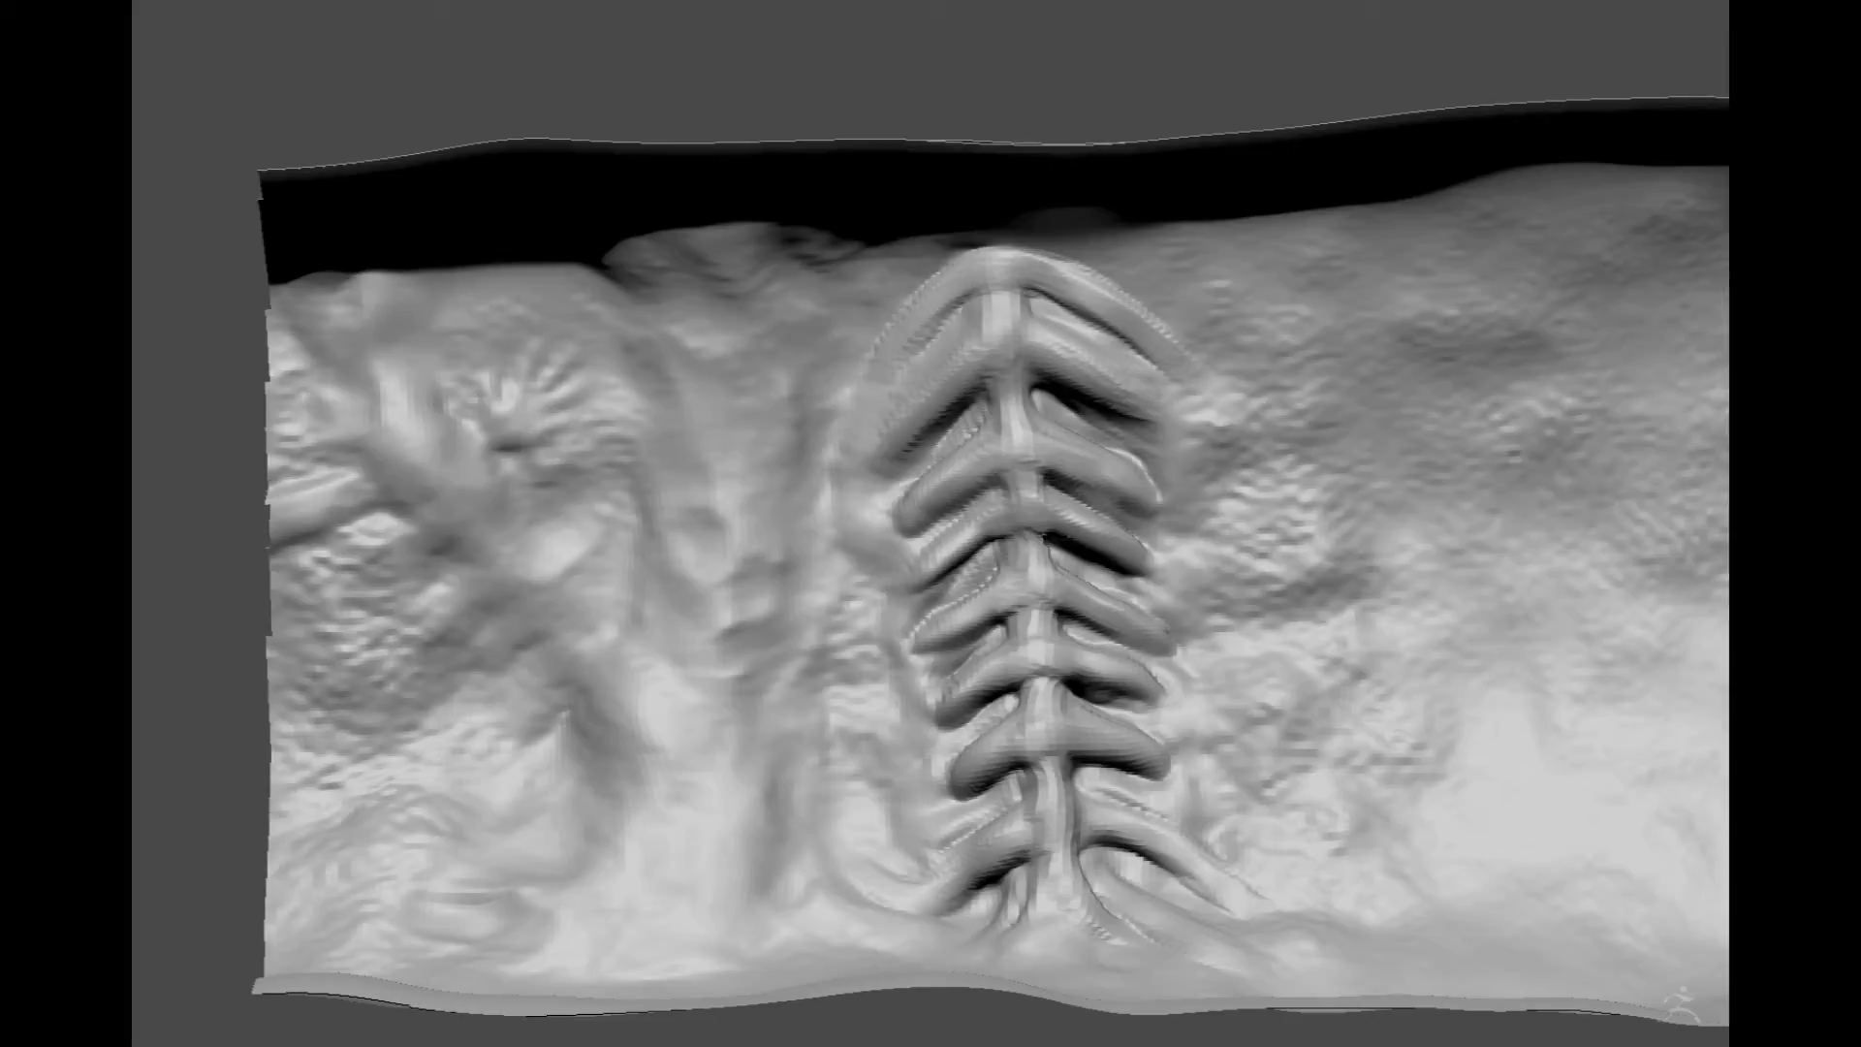
# Carve a short groove along the spine top, then smooth the rock right of the spine
pyautogui.moveTo(1008, 282); pyautogui.dragTo(1018, 344)
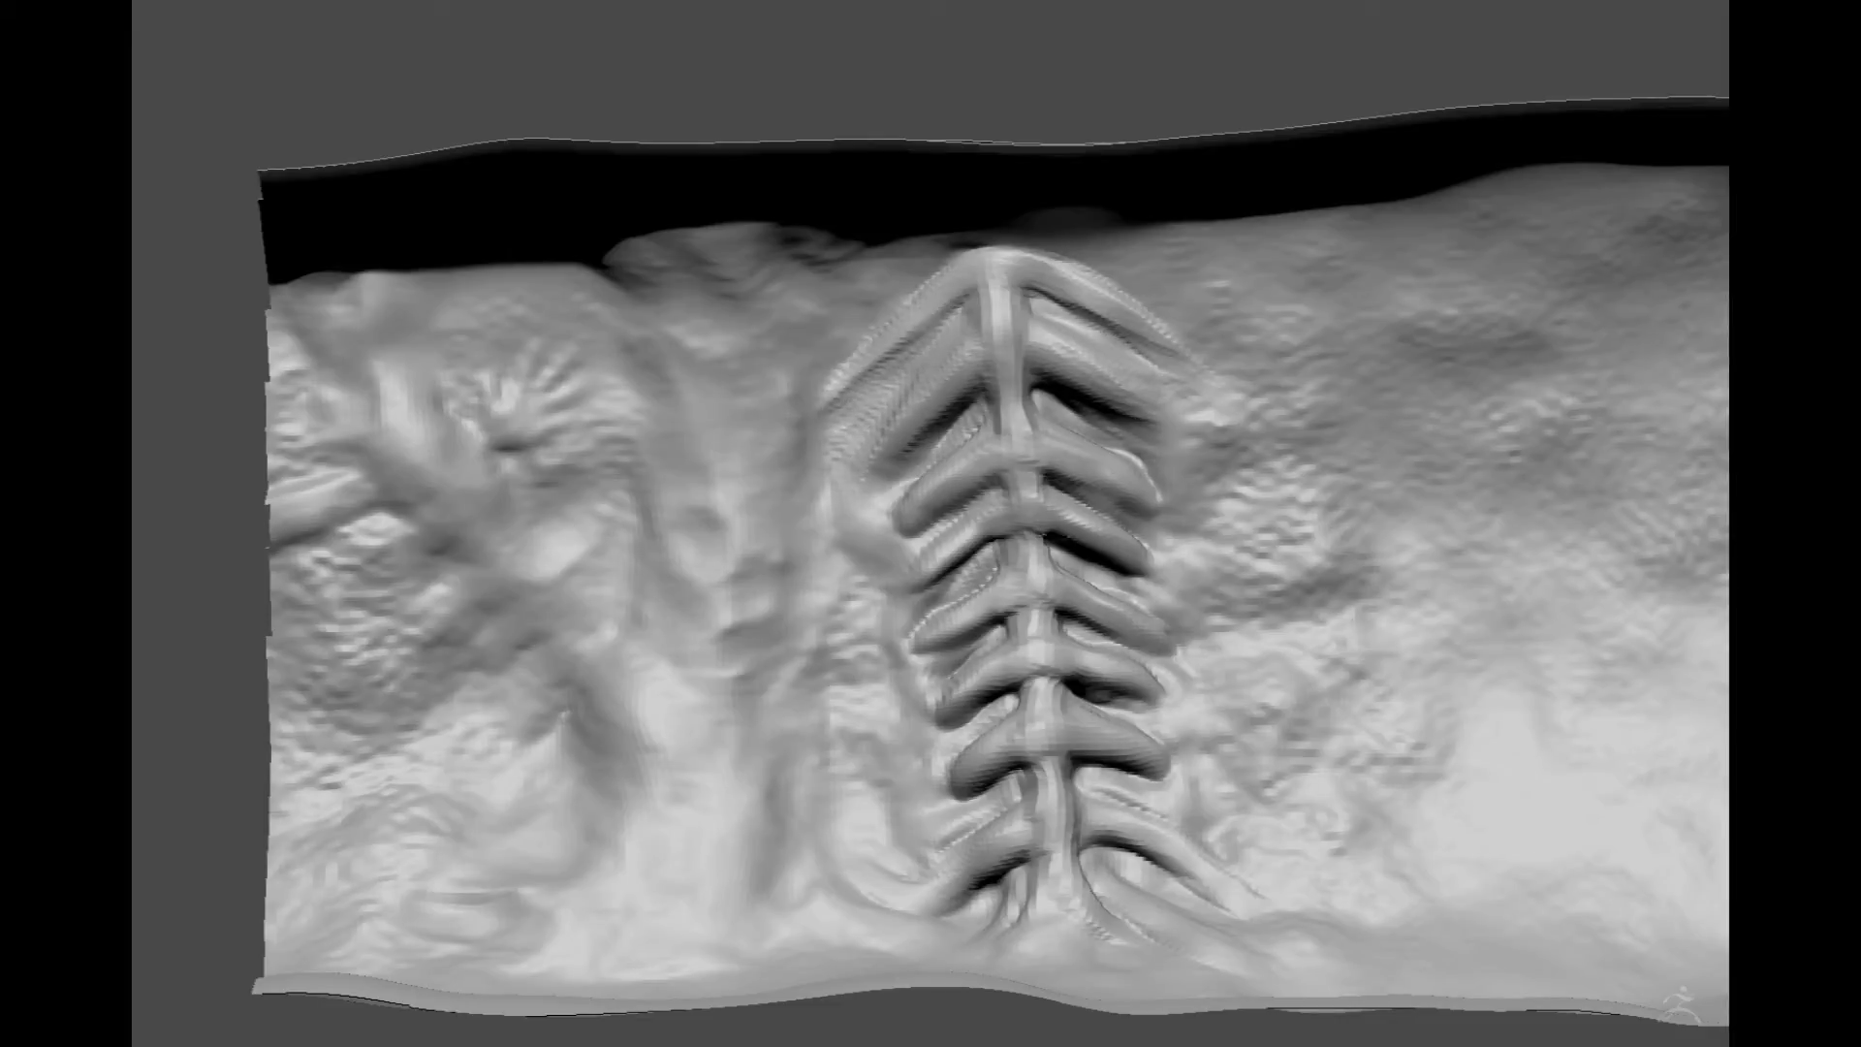
pyautogui.moveTo(1143, 329); pyautogui.dragTo(1212, 281)
pyautogui.moveTo(1076, 397)
pyautogui.mouseDown()
pyautogui.moveTo(1231, 446)
pyautogui.moveTo(1221, 417)
pyautogui.mouseUp()
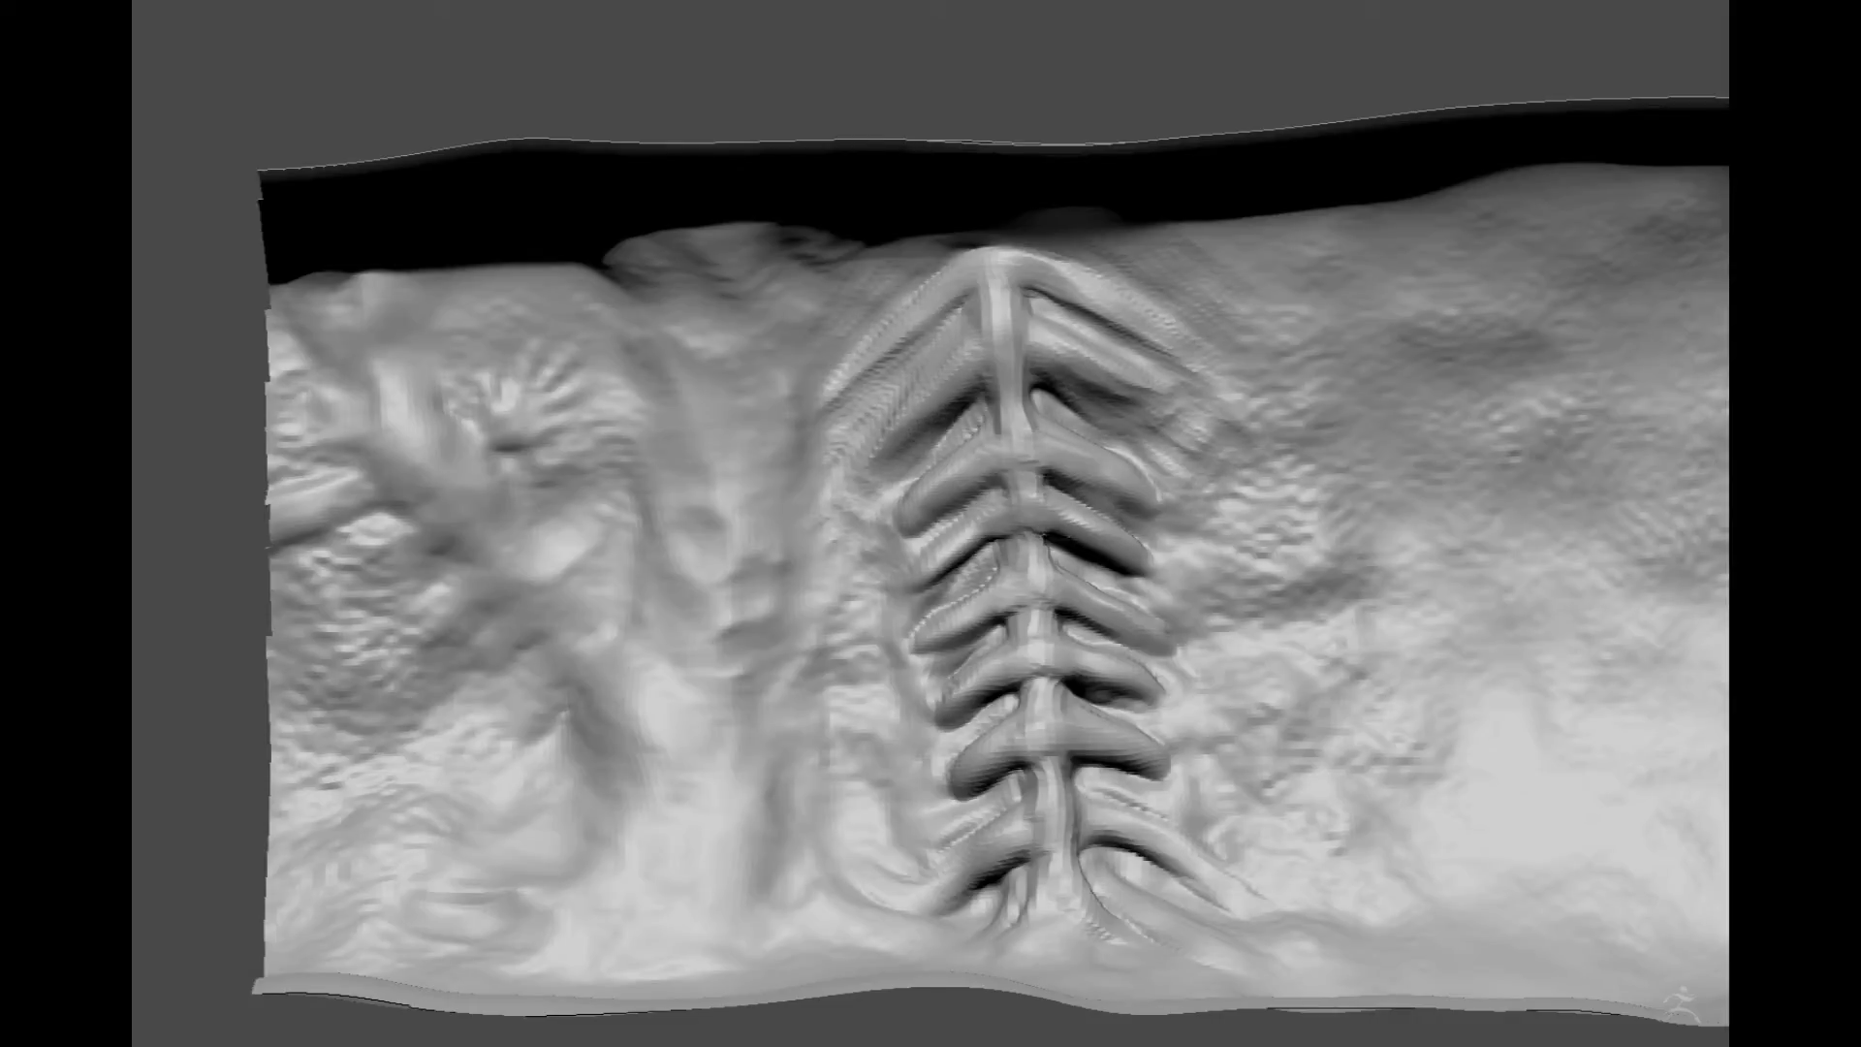
pyautogui.moveTo(1066, 475); pyautogui.dragTo(1173, 513)
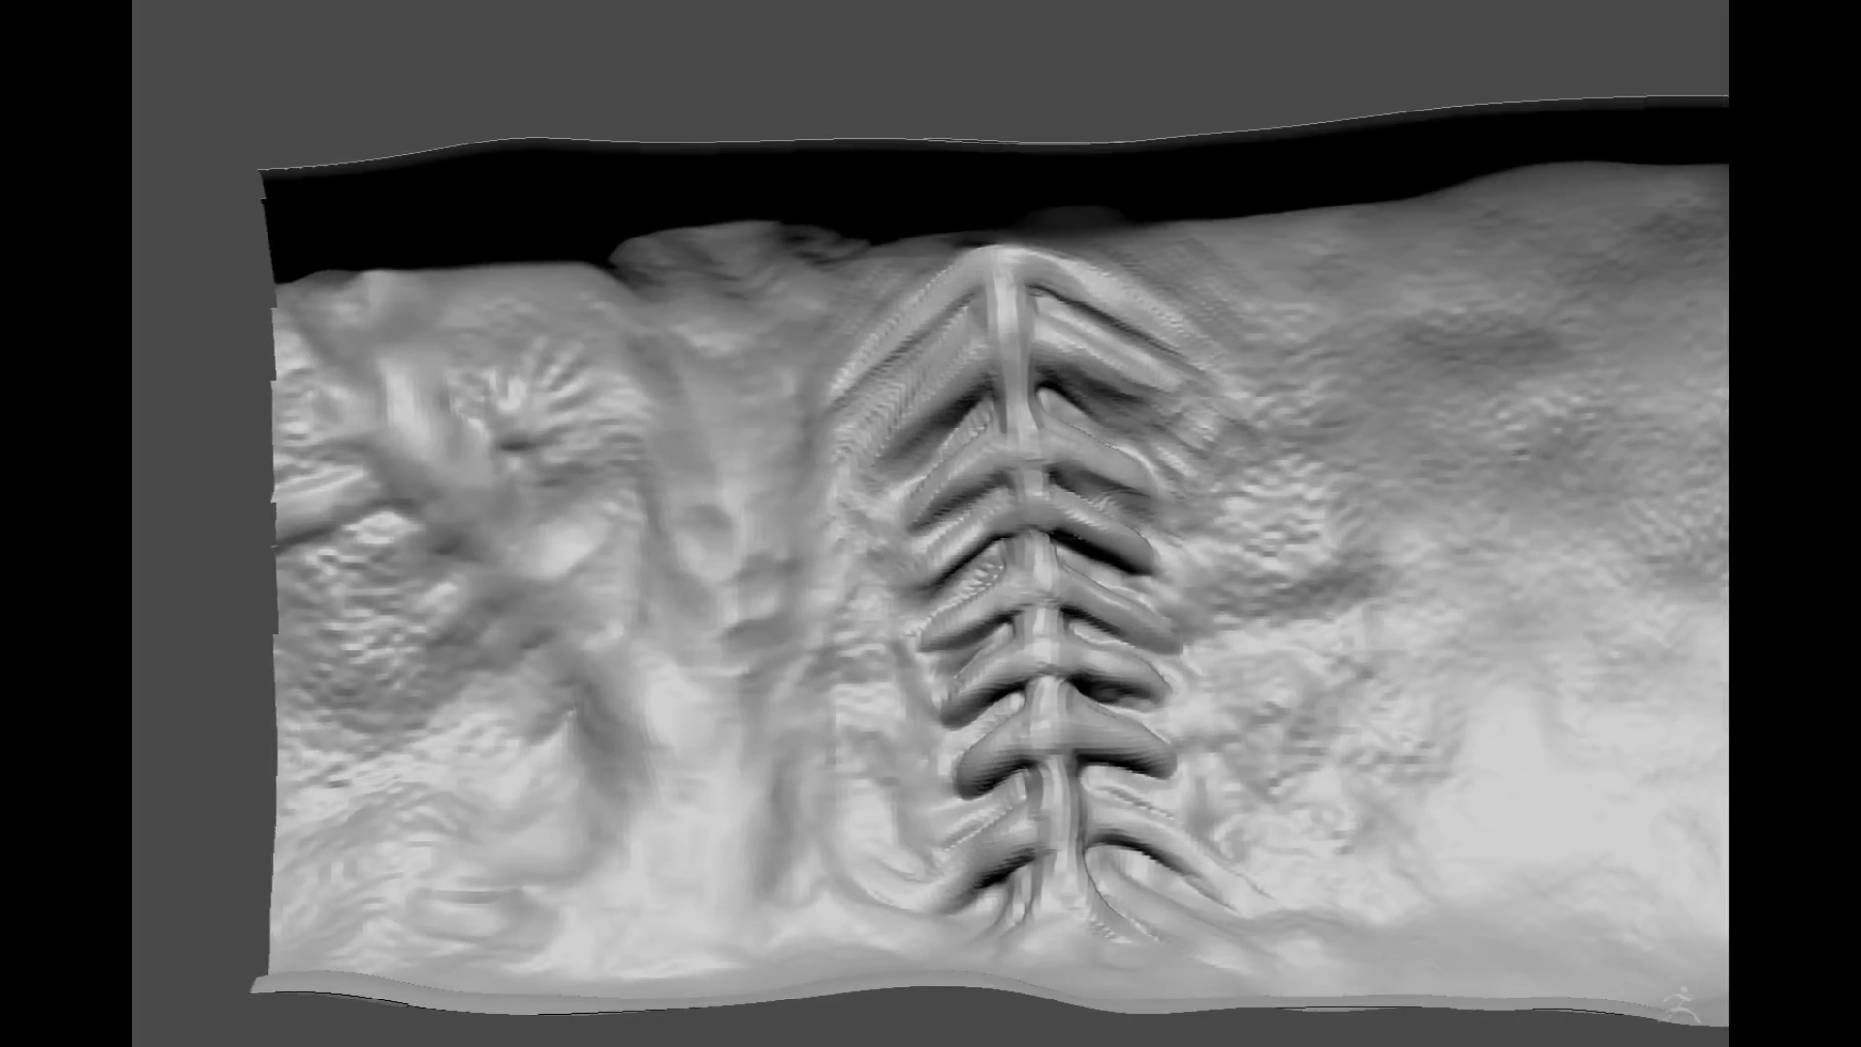